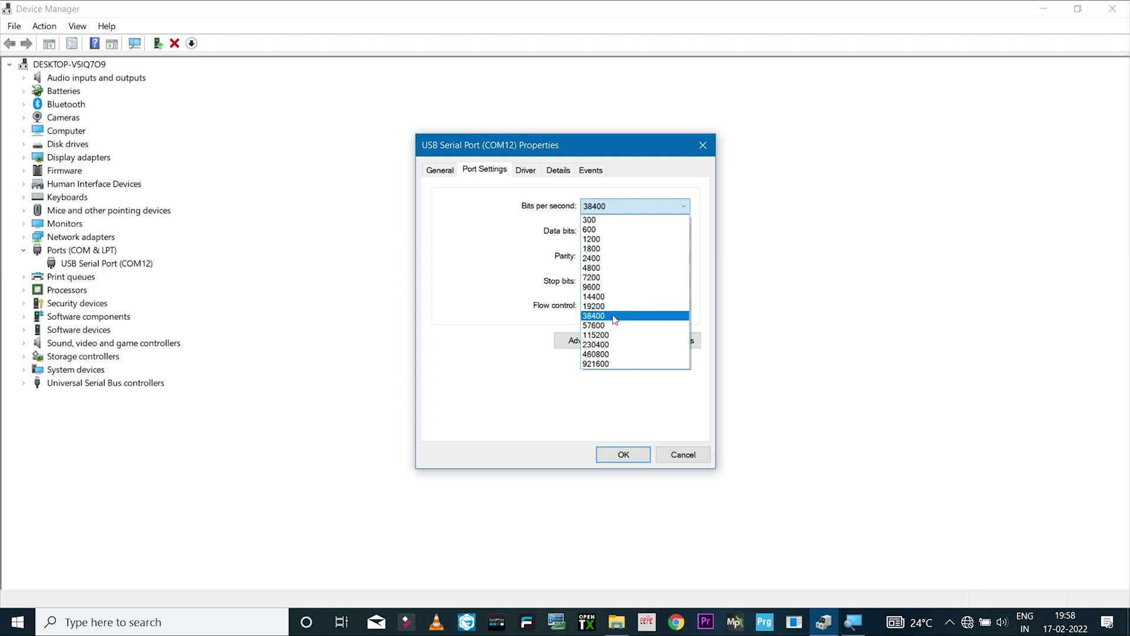
# - Keep COM12 at 38400 bits per second and close its Properties dialog
pyautogui.click(614, 317)
pyautogui.click(618, 206)
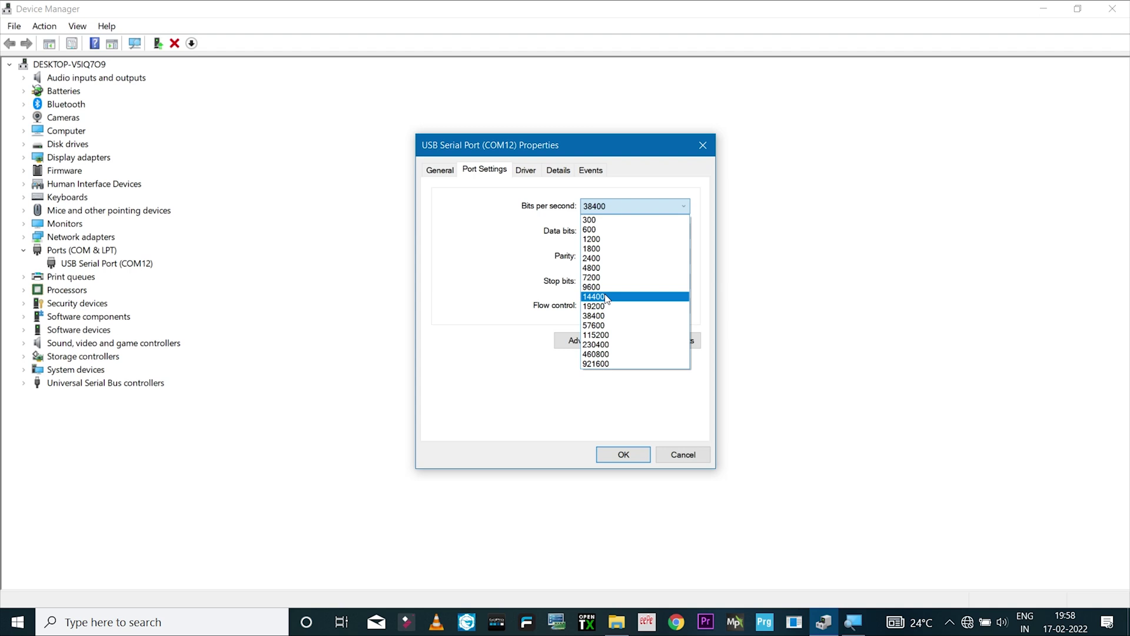
pyautogui.click(578, 216)
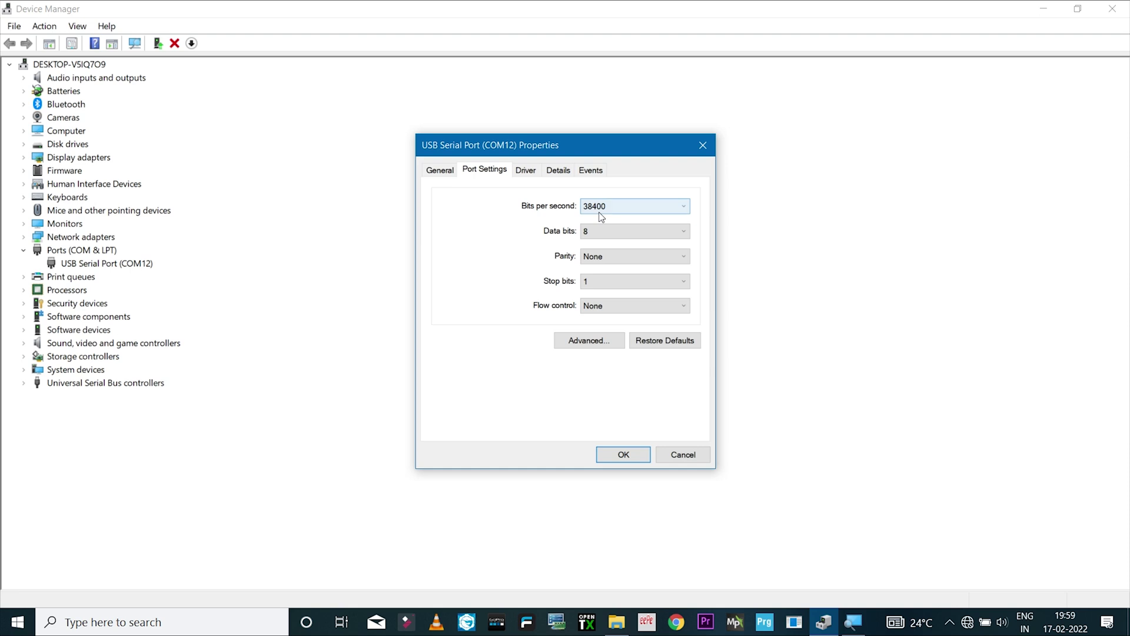
pyautogui.click(626, 454)
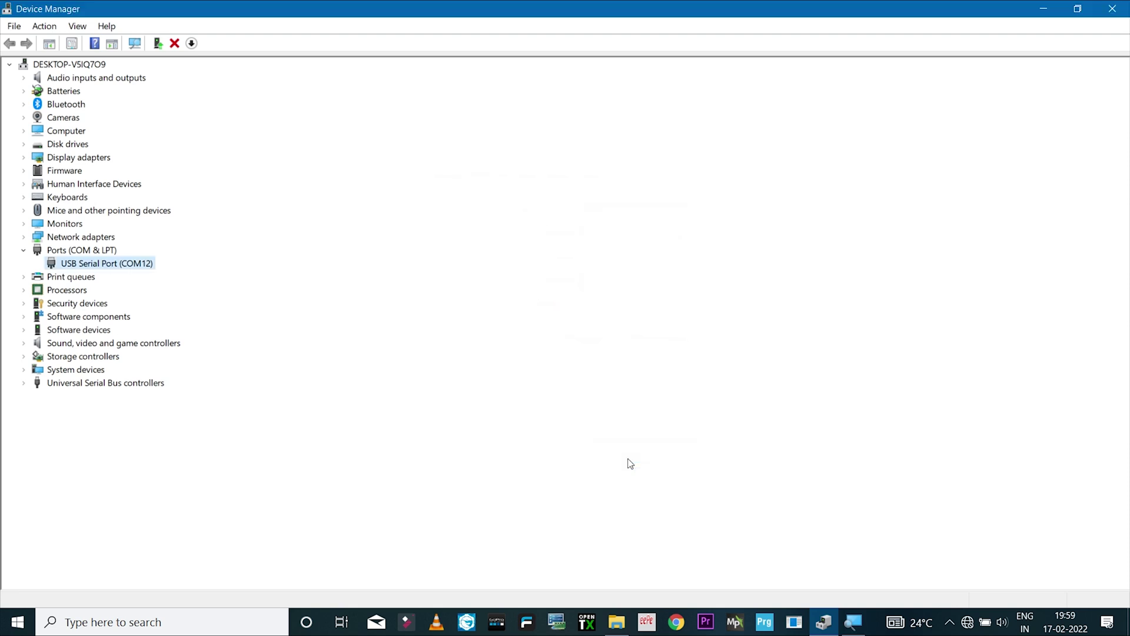
# - Minimise Device Manager and refresh the Windows desktop
pyautogui.click(1043, 8)
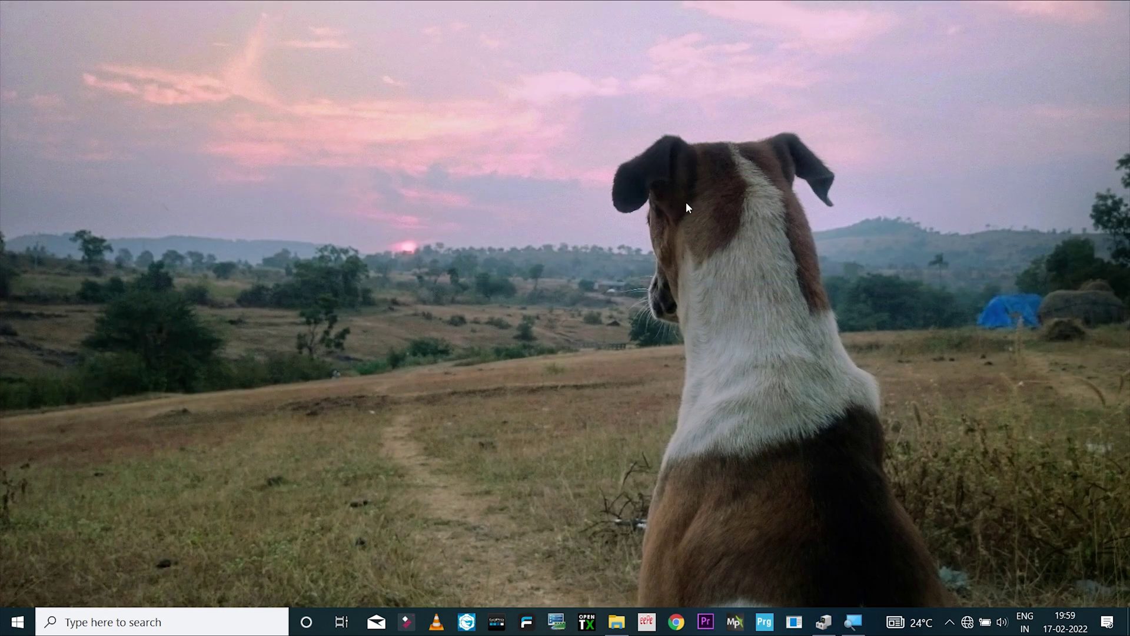
pyautogui.rightClick(704, 246)
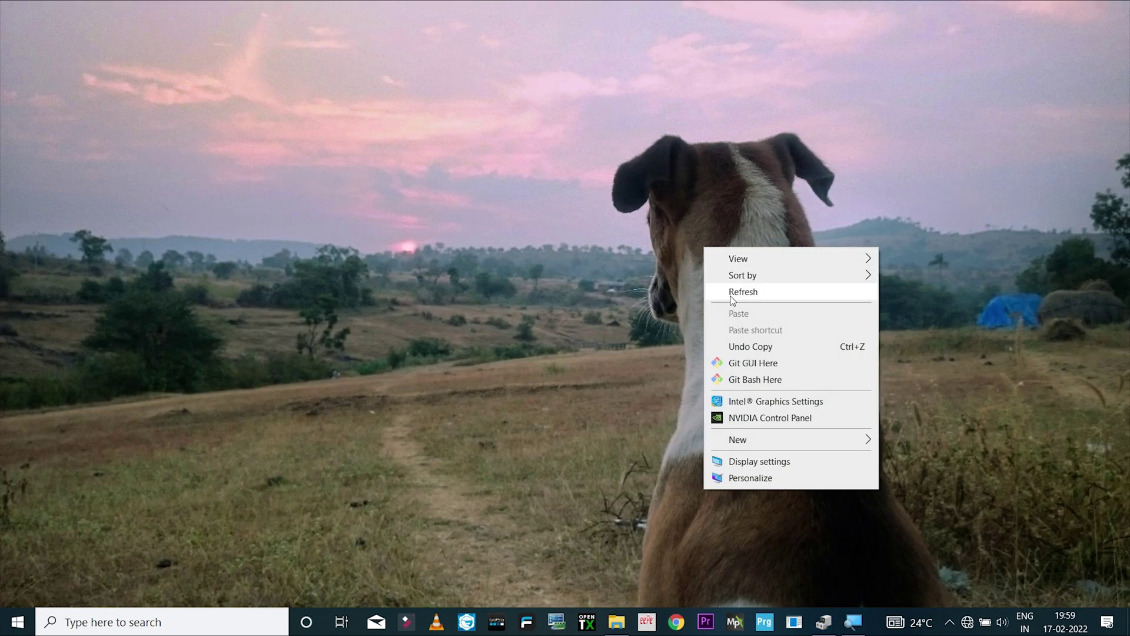
pyautogui.click(729, 295)
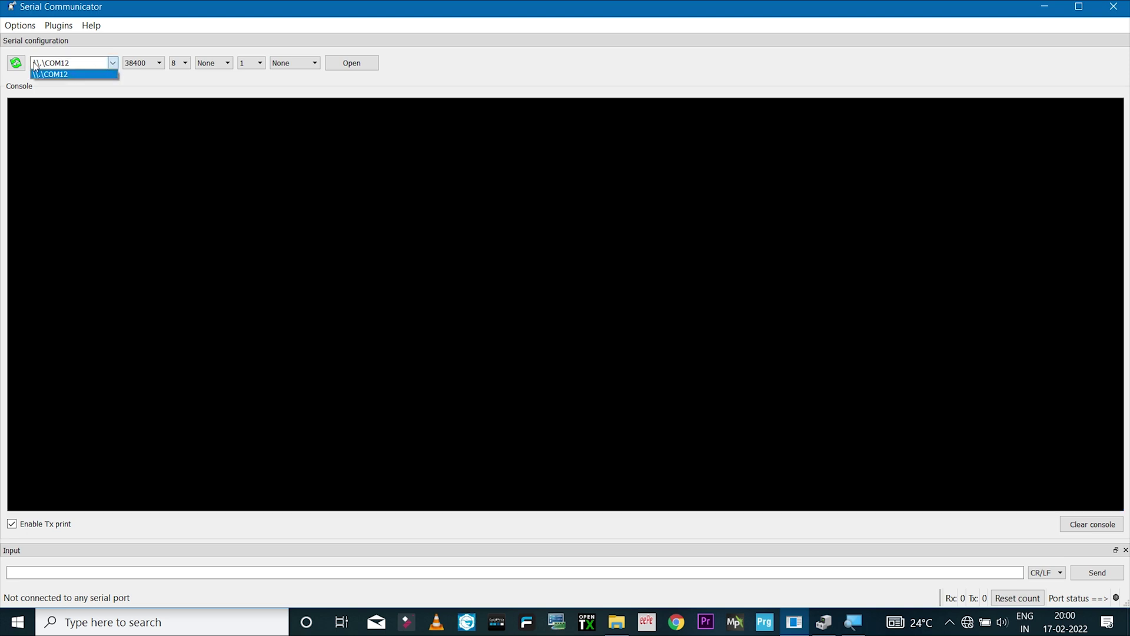
# - Connect to port \\.\COM12 at 38400 baud
pyautogui.click(14, 63)
pyautogui.click(14, 64)
pyautogui.click(61, 75)
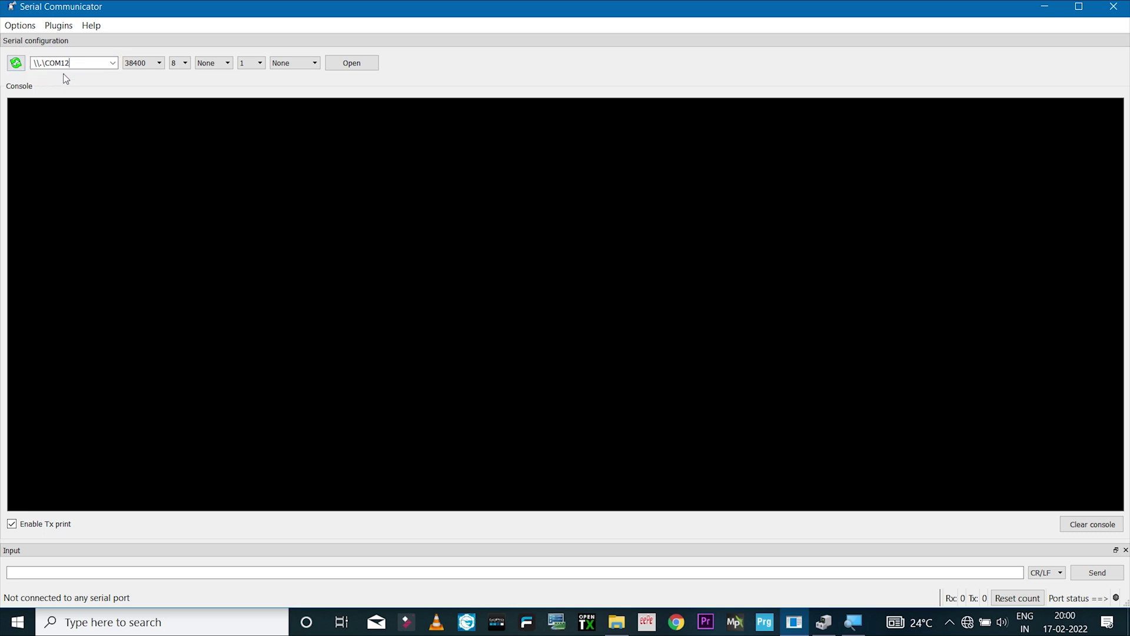
pyautogui.click(143, 63)
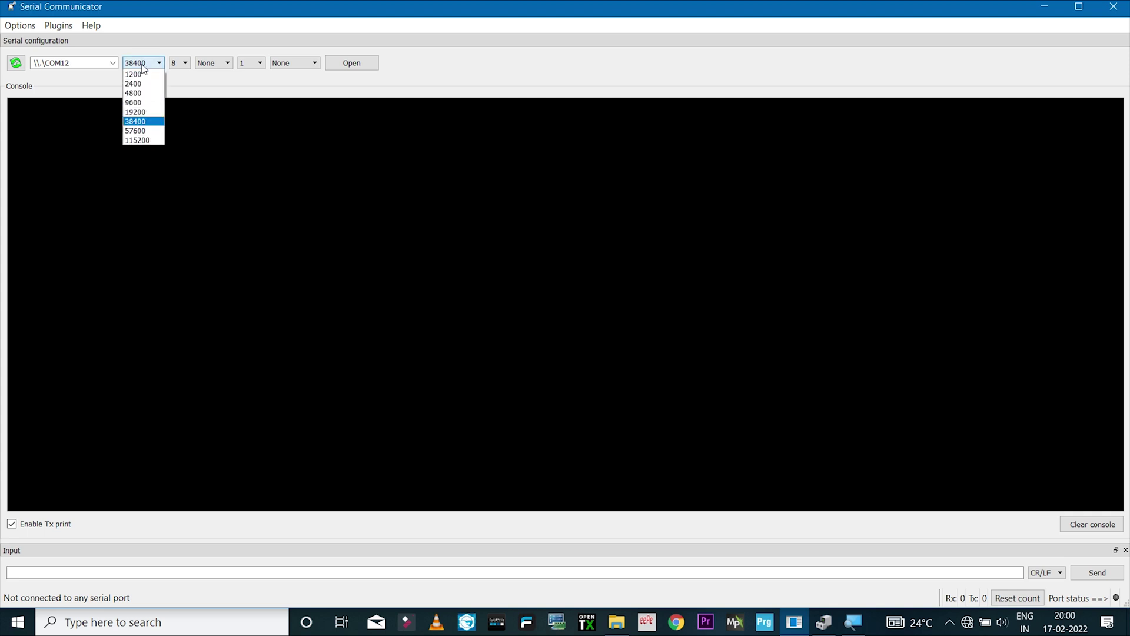
pyautogui.click(152, 122)
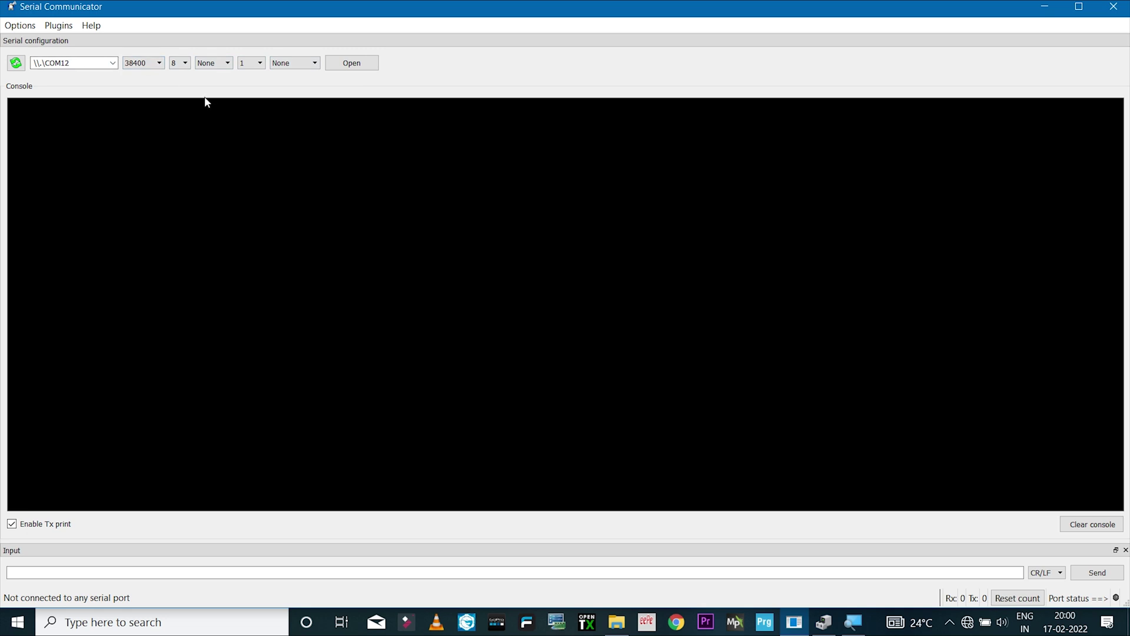
pyautogui.click(348, 64)
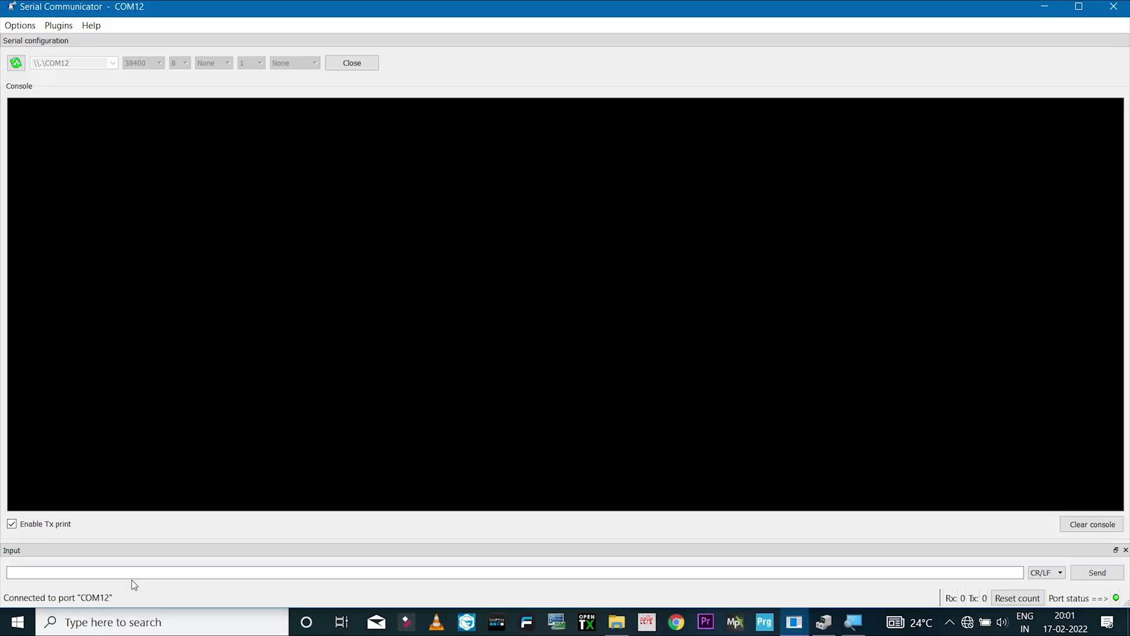
# - Keep Tx print on, use CR/LF endings, and send AT to get OK
pyautogui.click(12, 523)
pyautogui.click(11, 523)
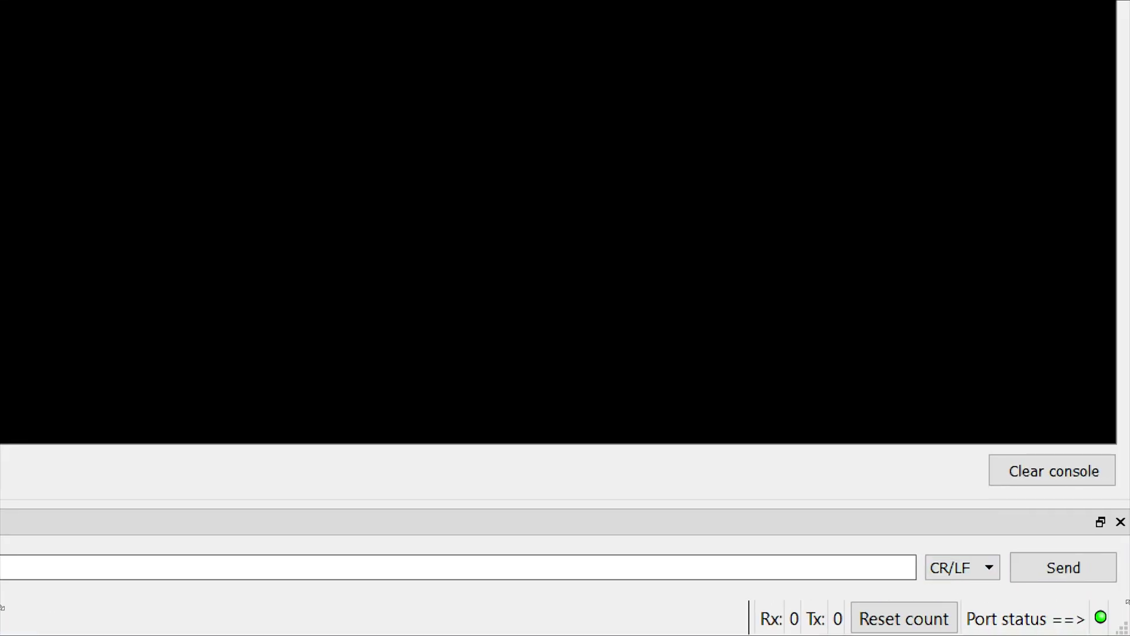
pyautogui.hotkey('alt', 'Down')
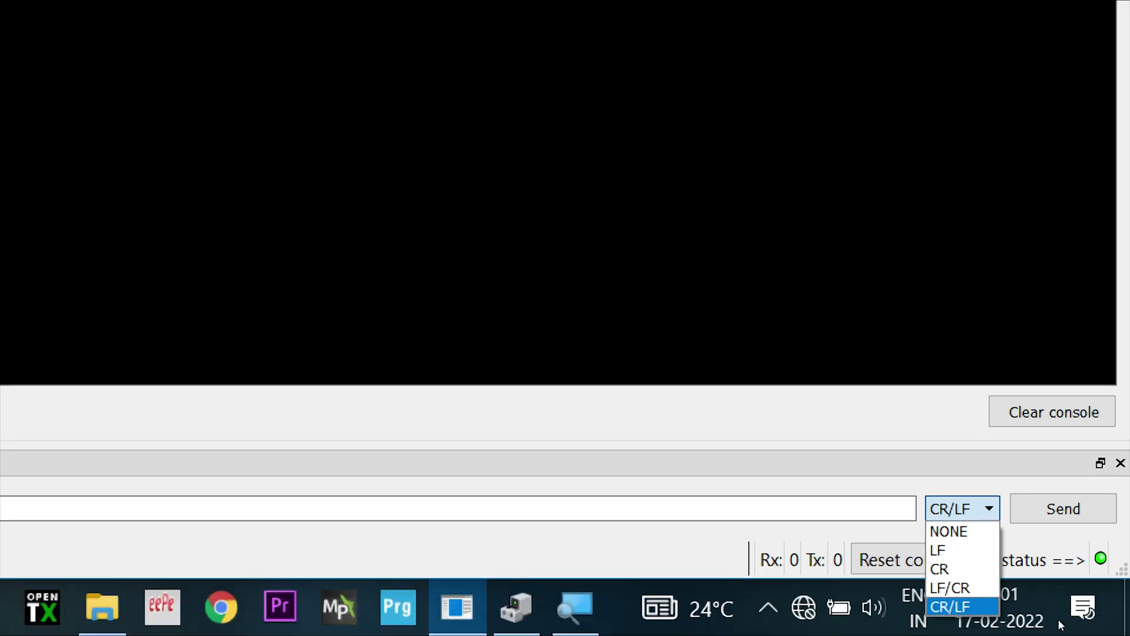
pyautogui.click(781, 503)
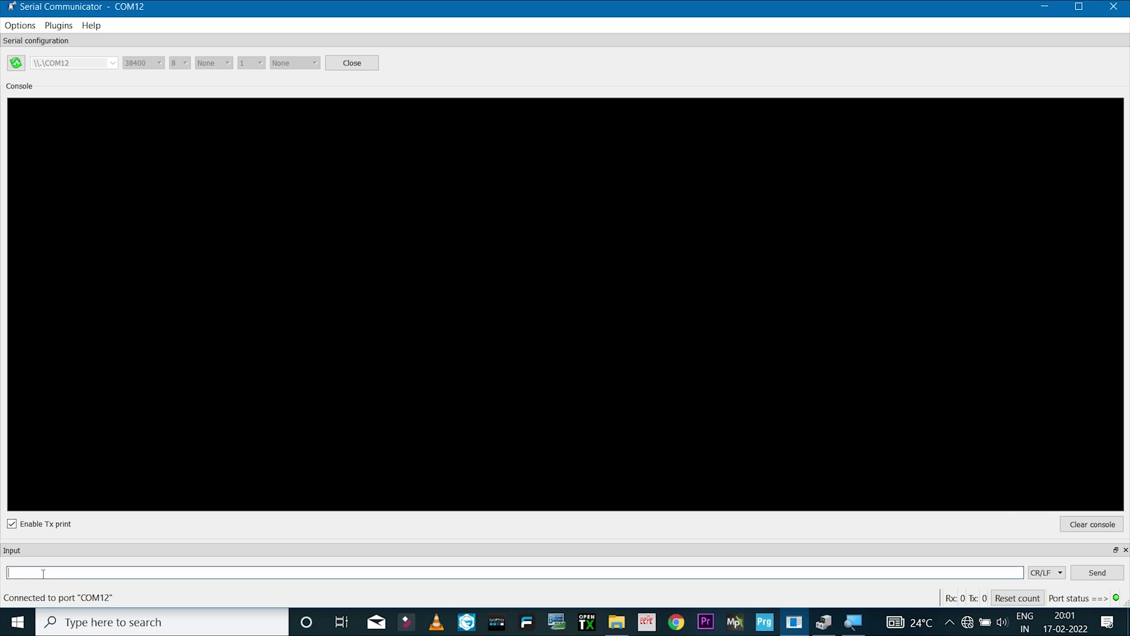
pyautogui.write('AT')
pyautogui.click(1106, 575)
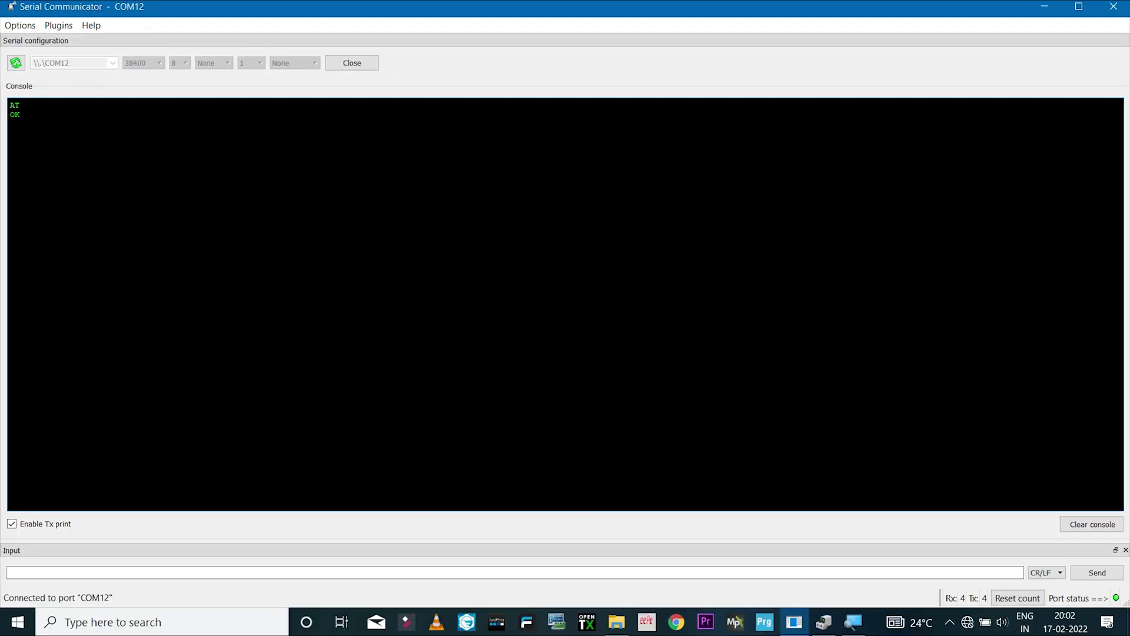
pyautogui.click(102, 576)
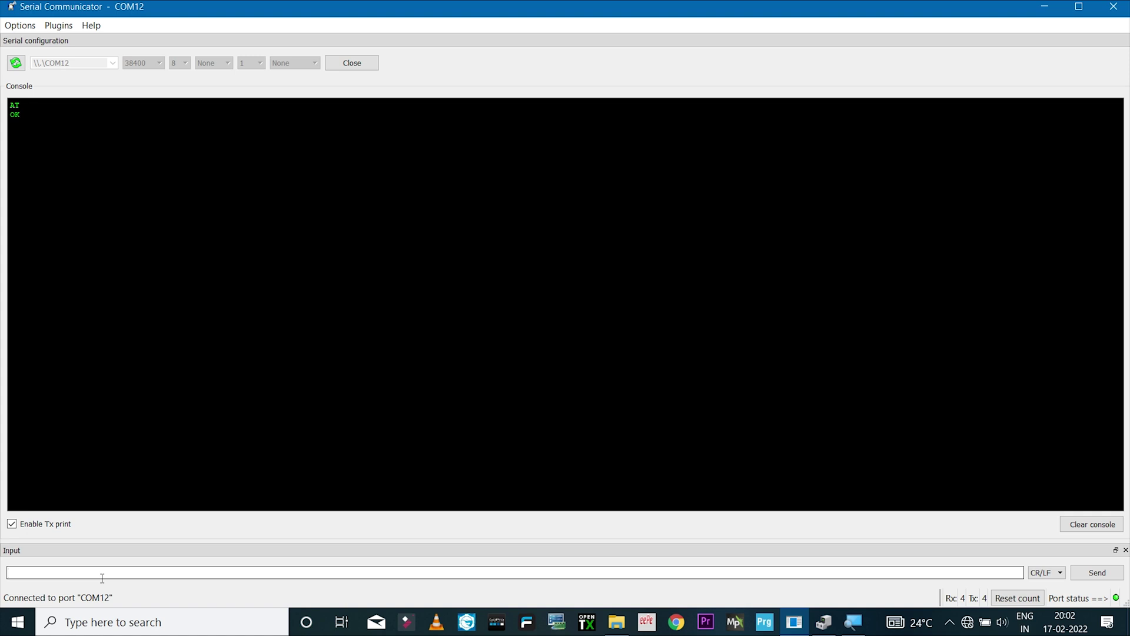
# - Query AT+UART? (38400,0,0), then send AT+UART=115200,0,0 and get OK
pyautogui.write('AT+UART')
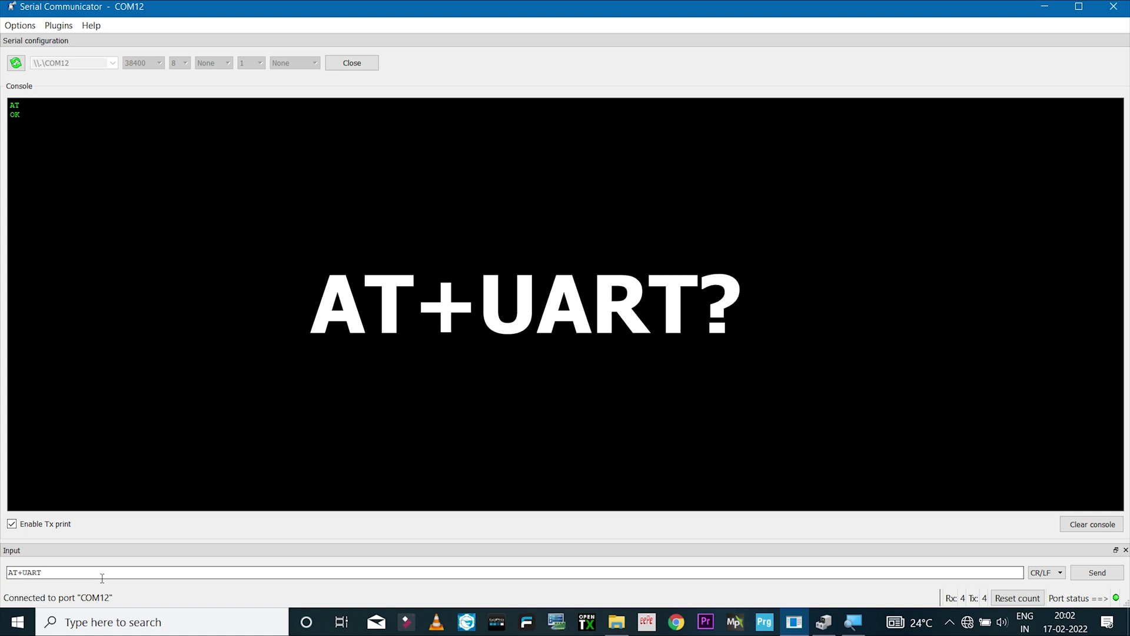
pyautogui.write('?')
pyautogui.press('Return')
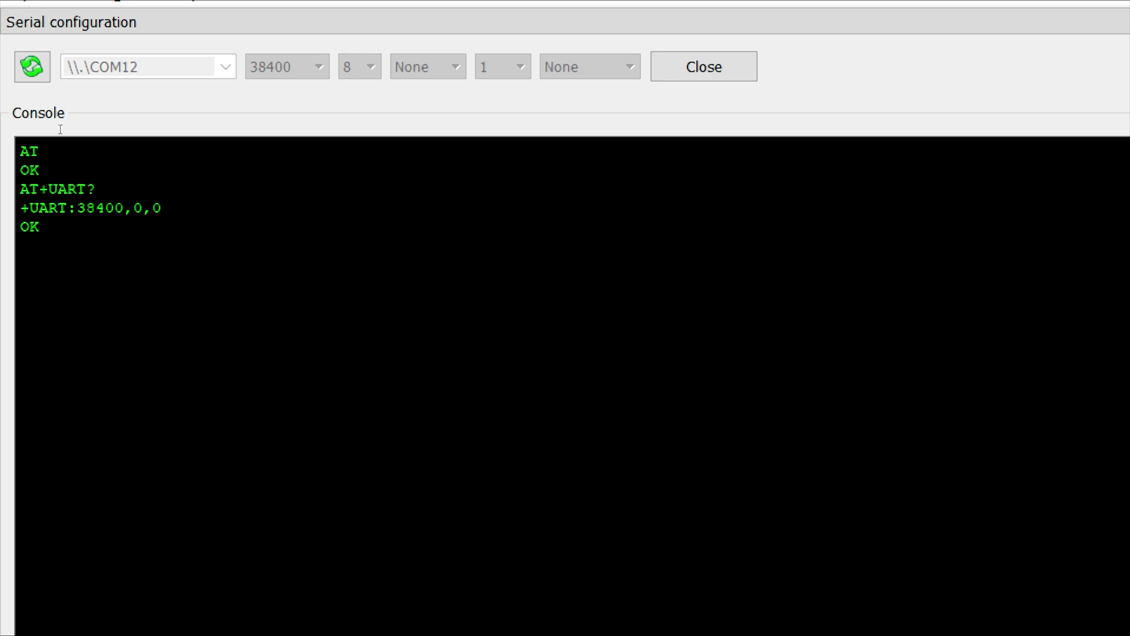
pyautogui.write('AT+')
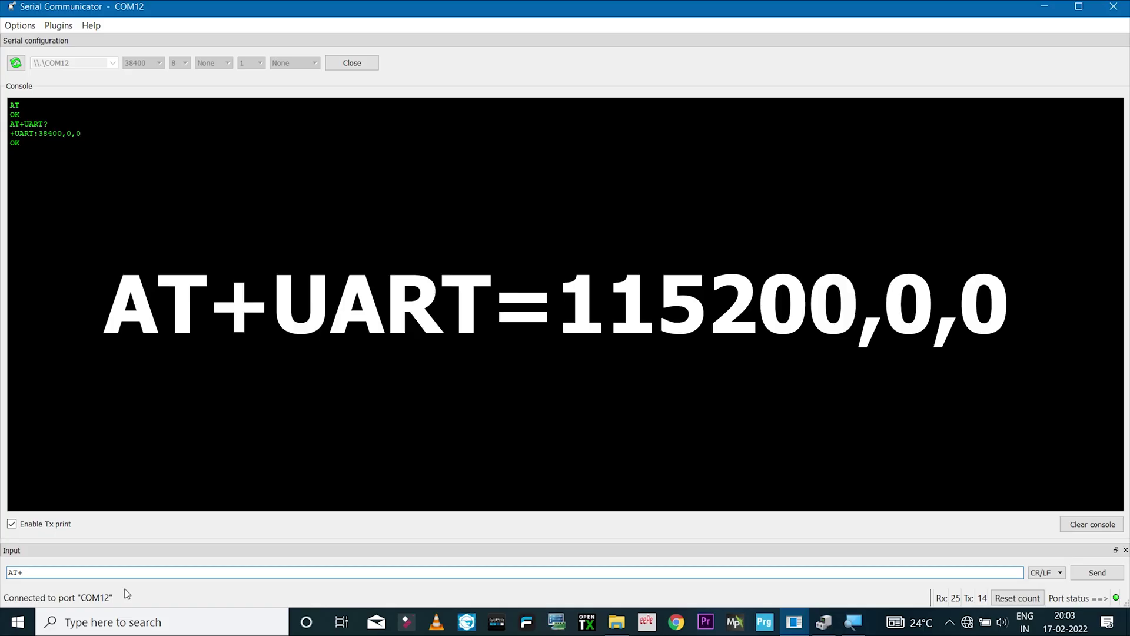
pyautogui.write('UART=115200,0,0')
pyautogui.click(1088, 573)
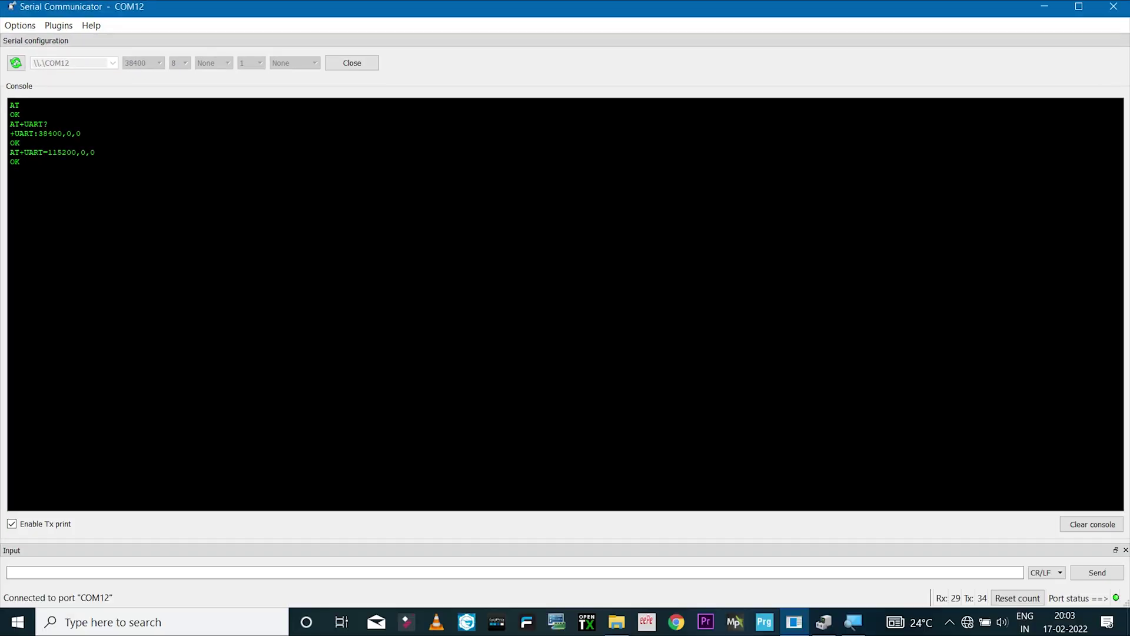
# - Rename the module with AT+NAME=Flysky FSI6X
pyautogui.click(101, 573)
pyautogui.write('AT')
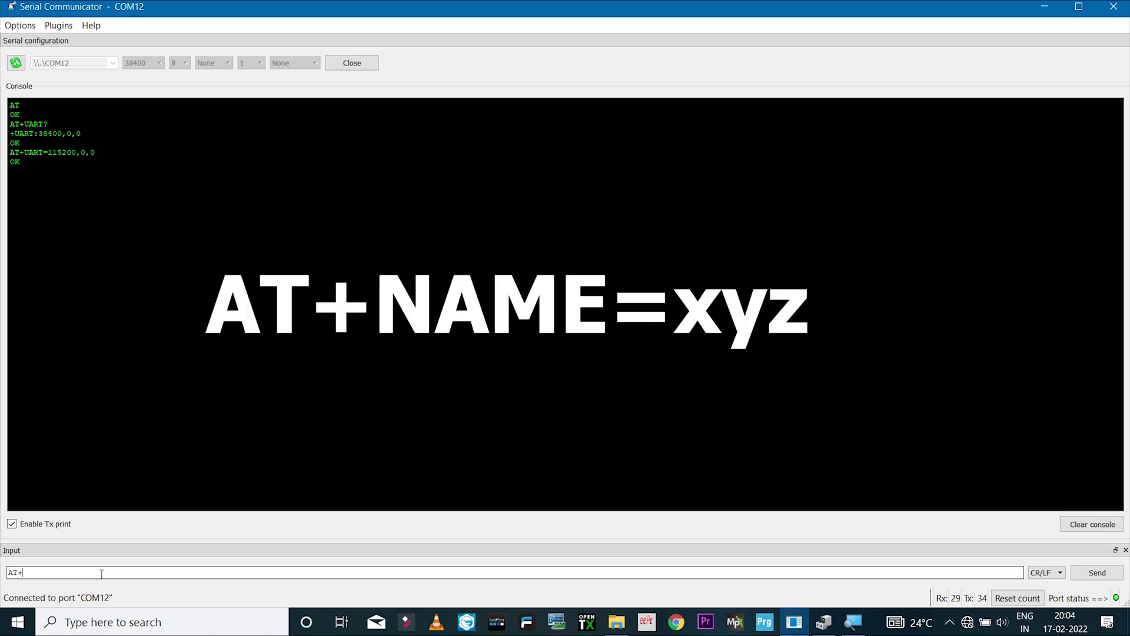
pyautogui.write('+NAME=f')
pyautogui.press('BackSpace')
pyautogui.write('Flysky FSI6X')
pyautogui.press('Return')
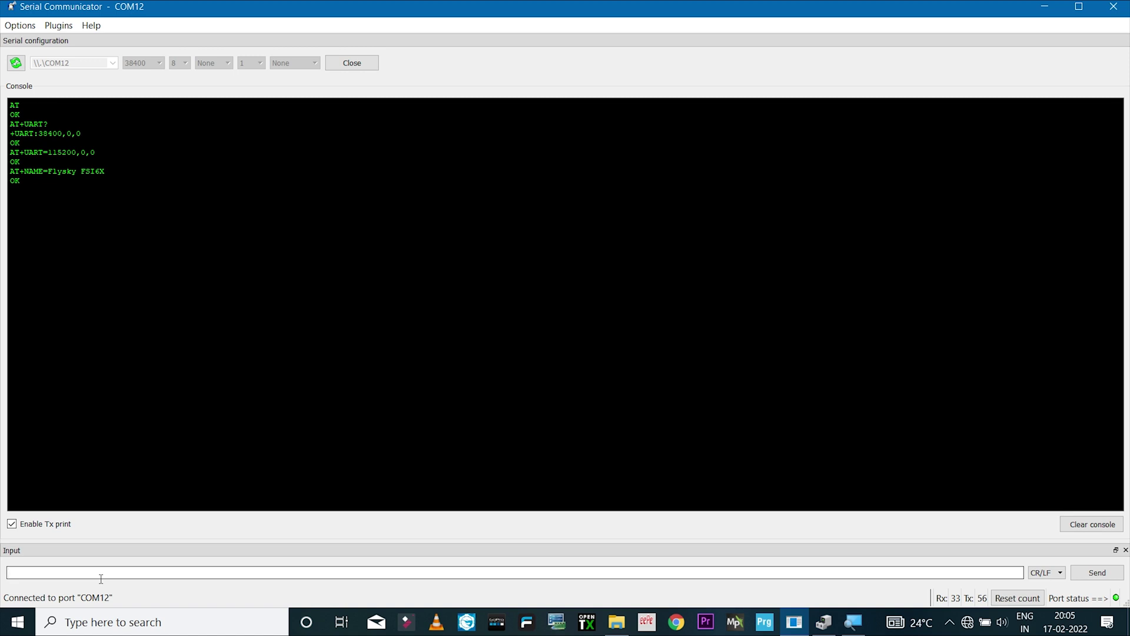
# - Send a mistyped AT+PSWD/ command, get ERROR:(0), and begin retyping it with the new password
pyautogui.write('AT+PSWD/')
pyautogui.press('Return')
pyautogui.press('BackSpace')
pyautogui.write('=12341234')
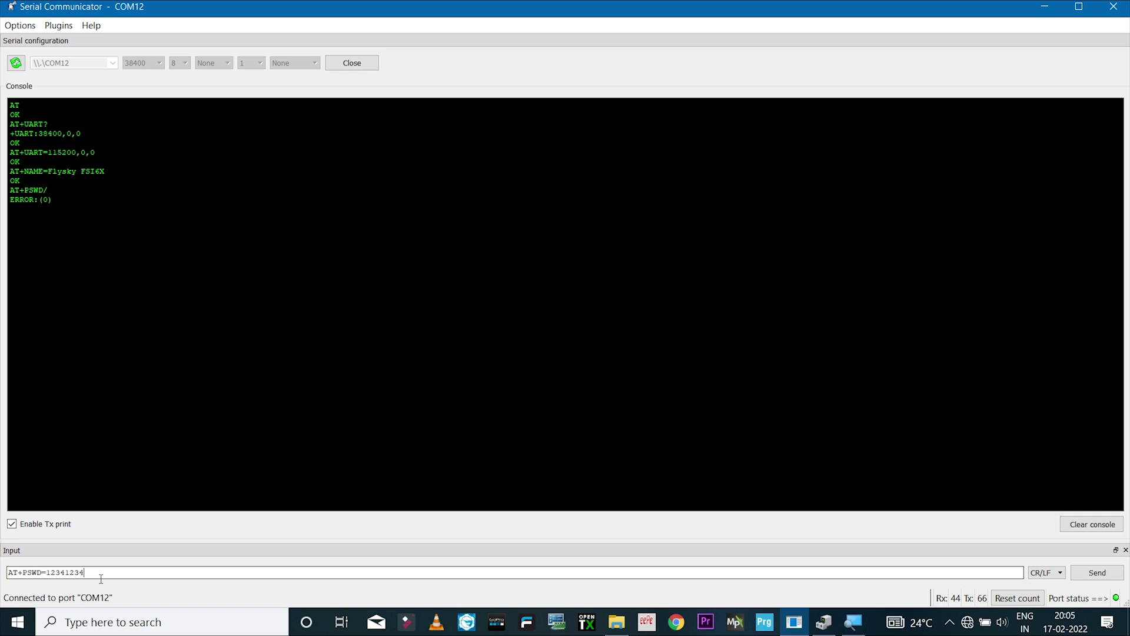
# - Send the corrected AT+PSWD command with the new pairing password
pyautogui.press('Return')
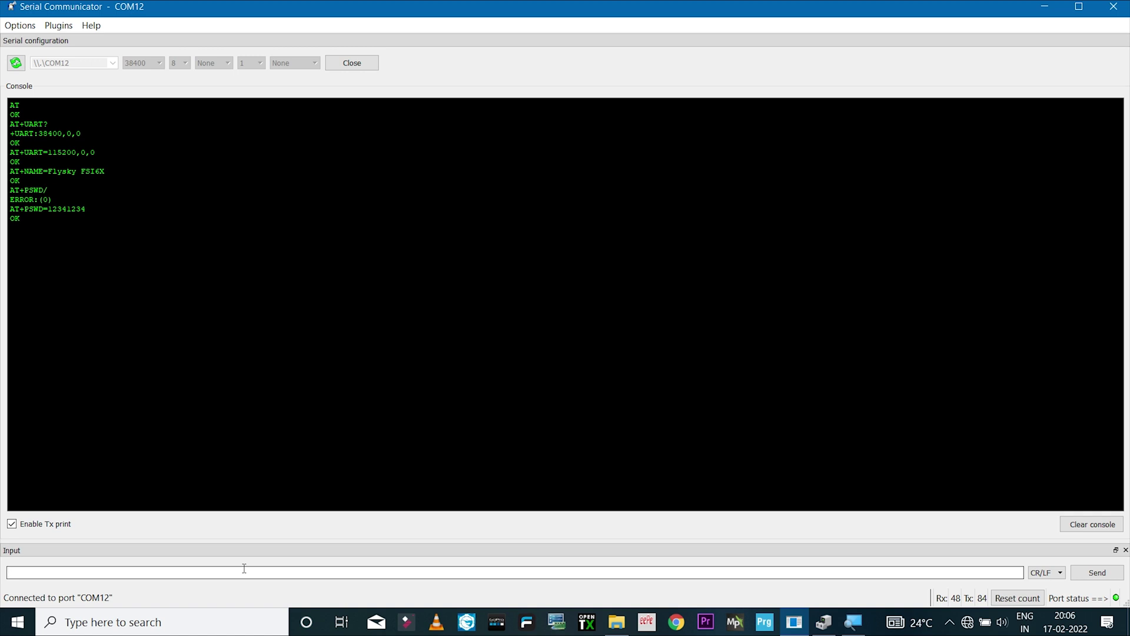
# - Query AT+ROLE? (0), set AT+ROLE=0, then disconnect COM12 and close the program
pyautogui.write('AT')
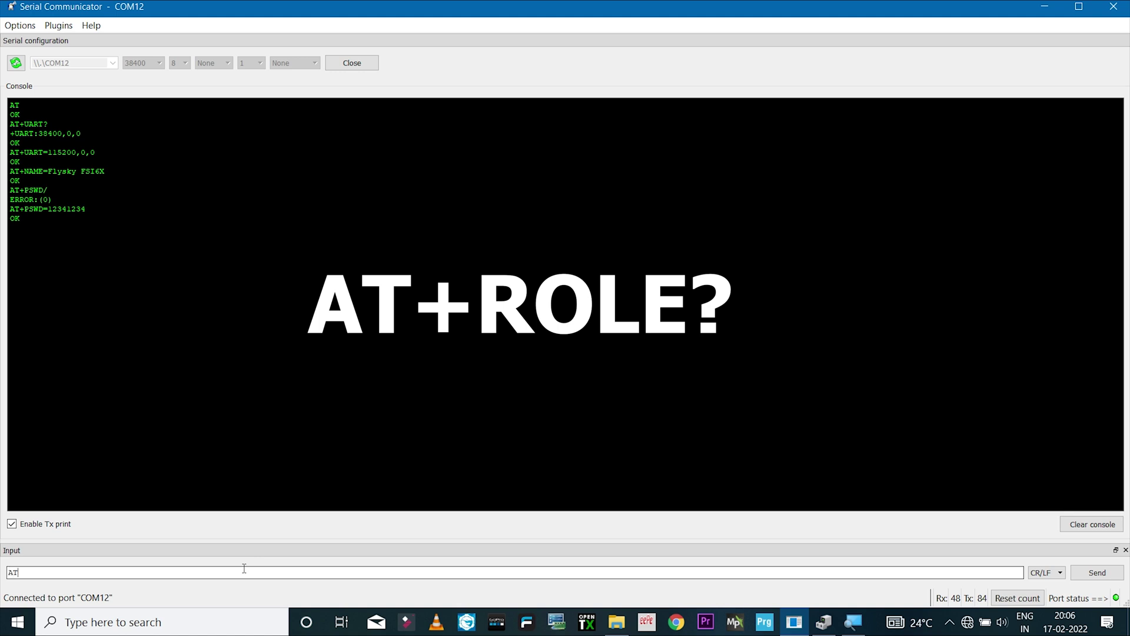
pyautogui.write('+ROLE?')
pyautogui.press('Return')
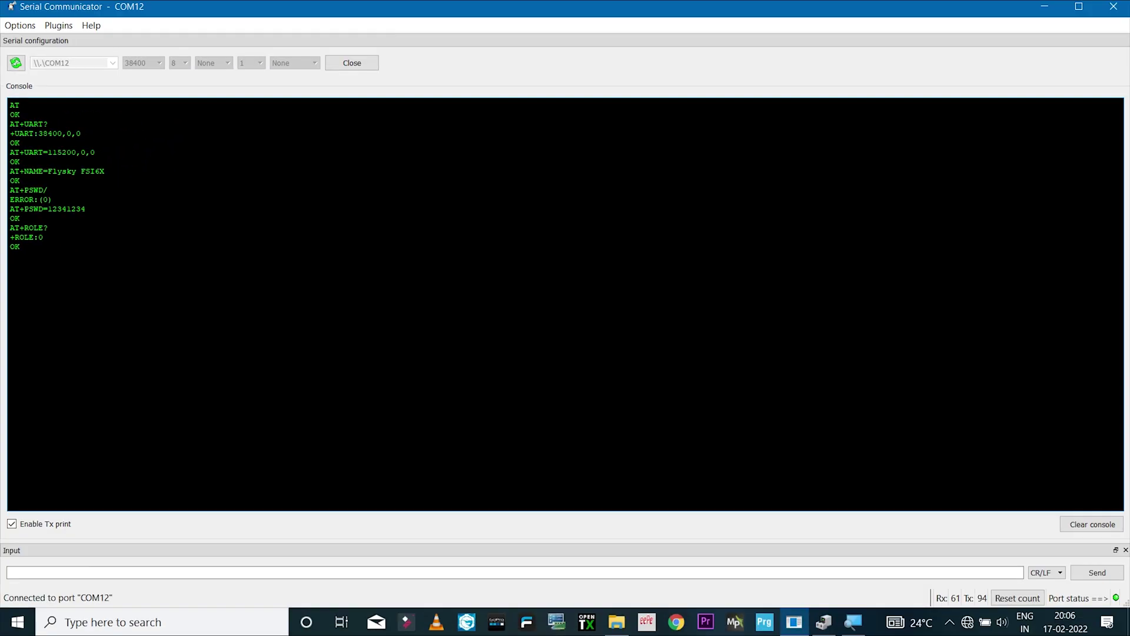
pyautogui.click(100, 576)
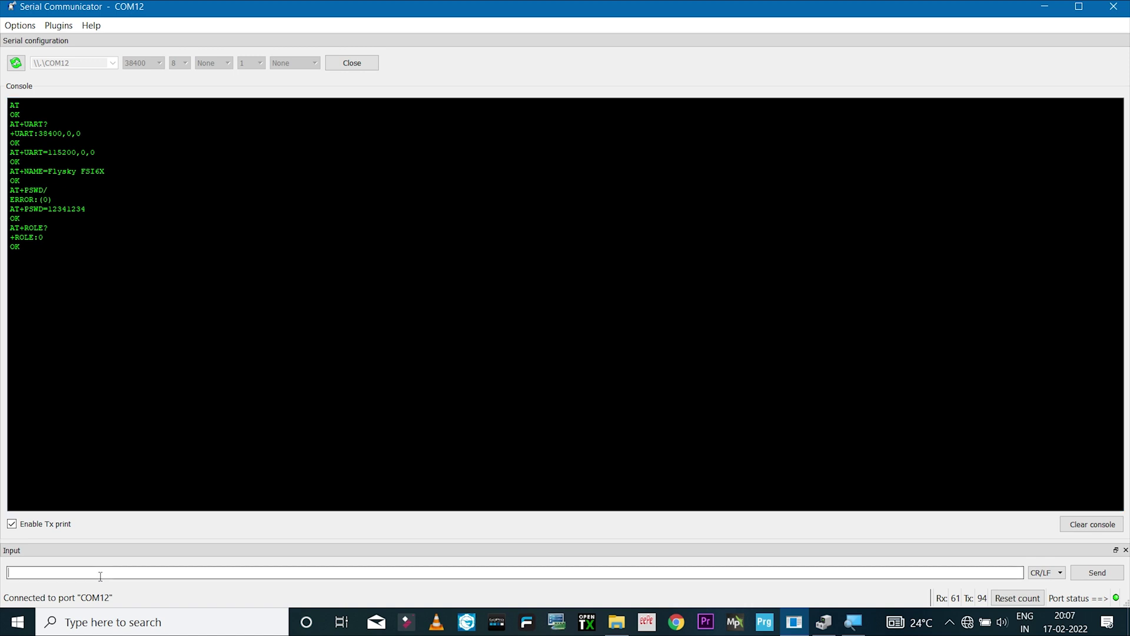
pyautogui.write('AT')
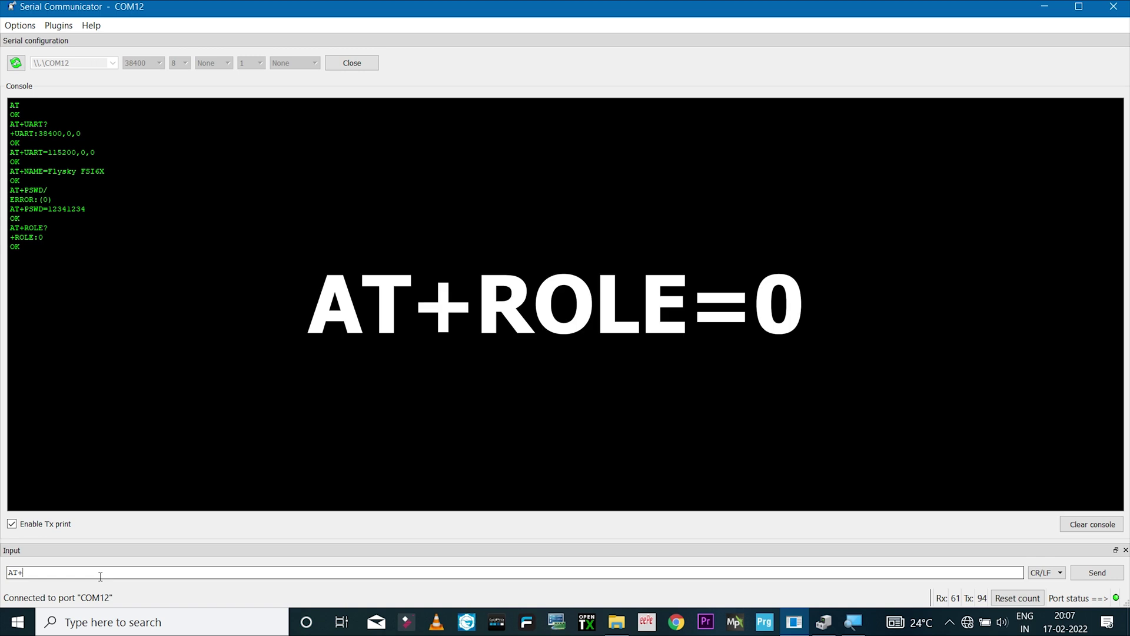
pyautogui.write('+ROLE=0')
pyautogui.press('Return')
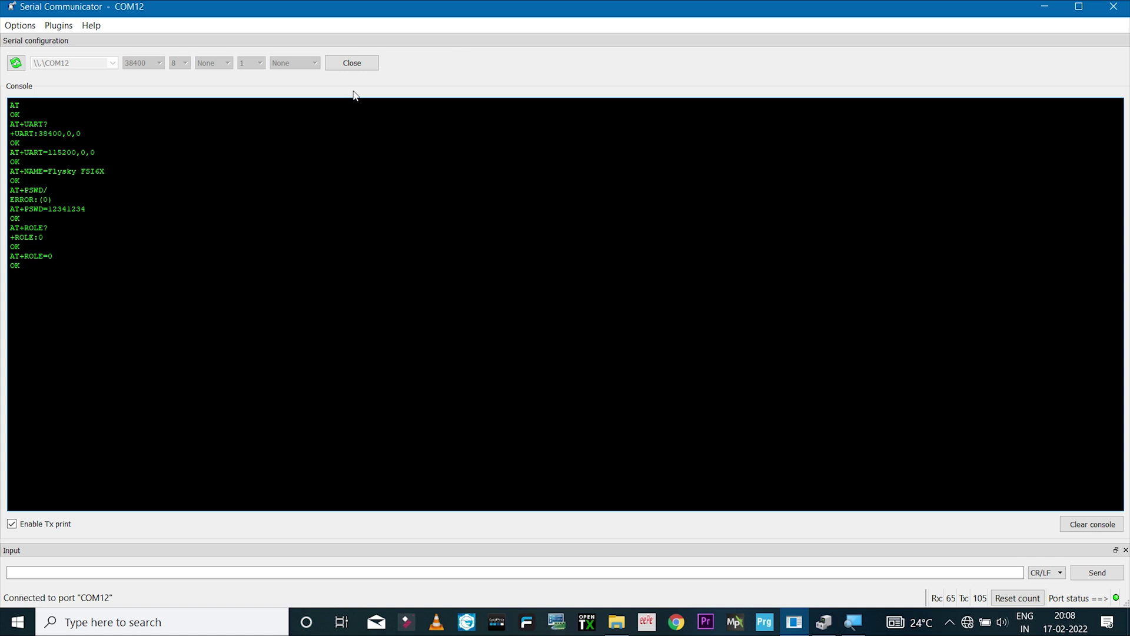
pyautogui.click(356, 63)
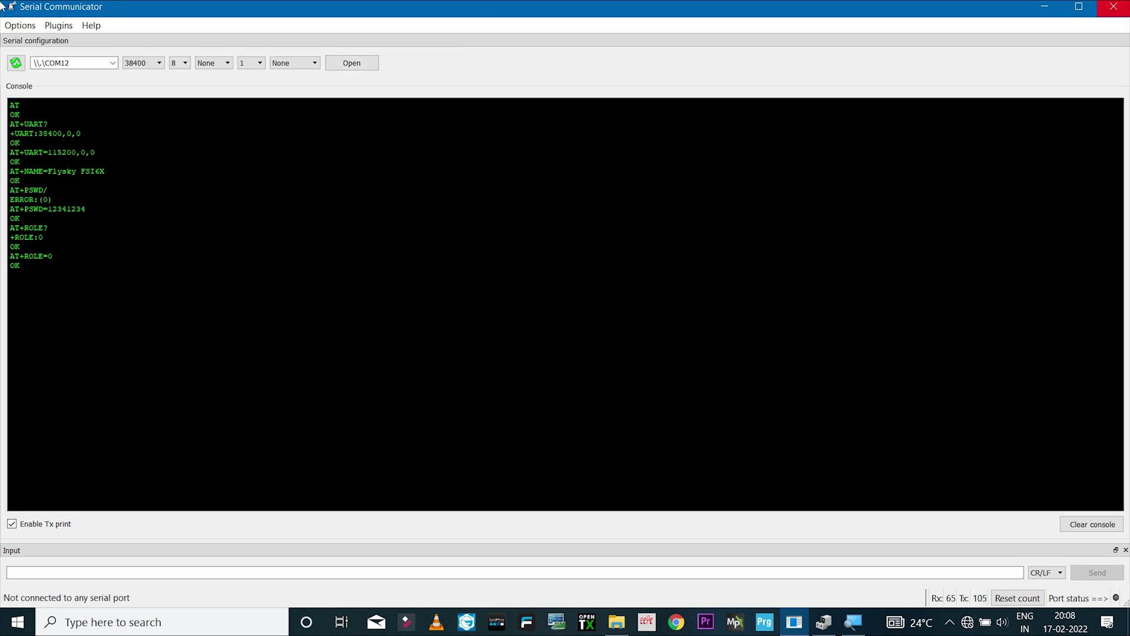
pyautogui.click(1113, 6)
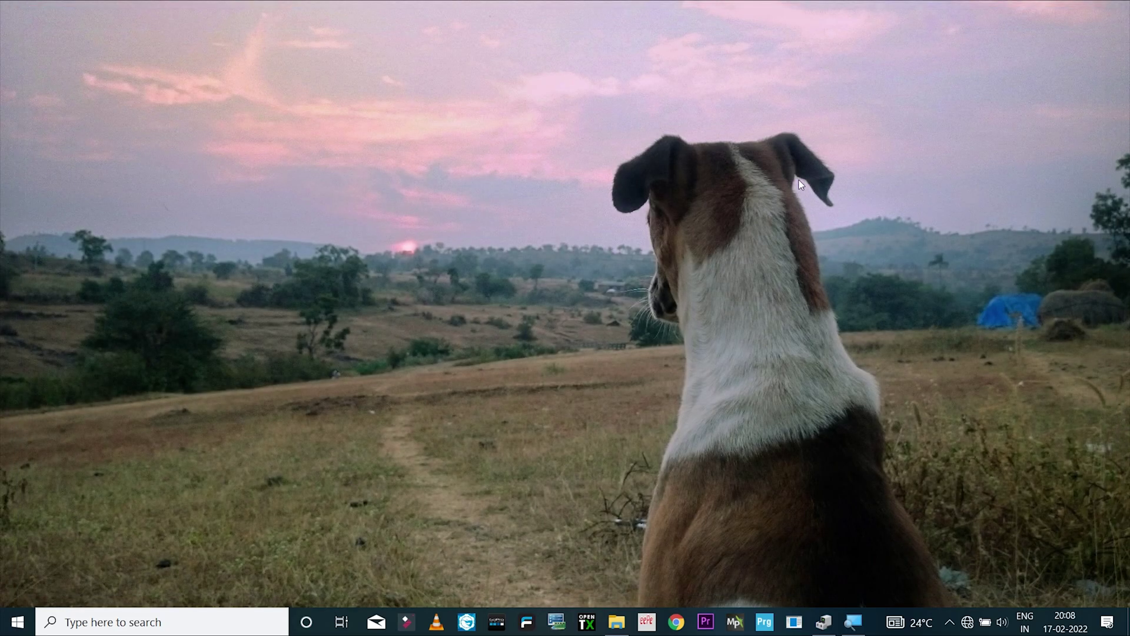